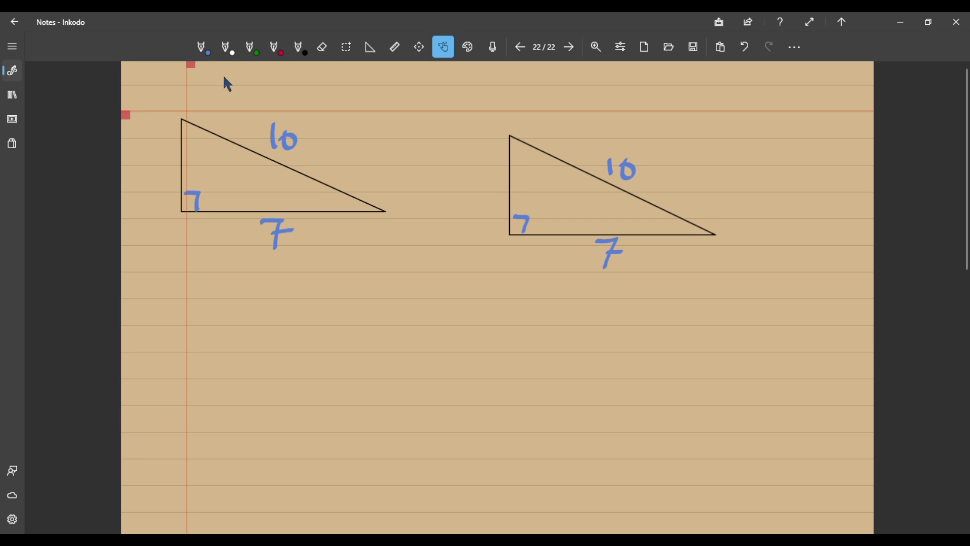
- Write SSS in white ink at the top right, then return to the blue pen
left_click(226, 47)
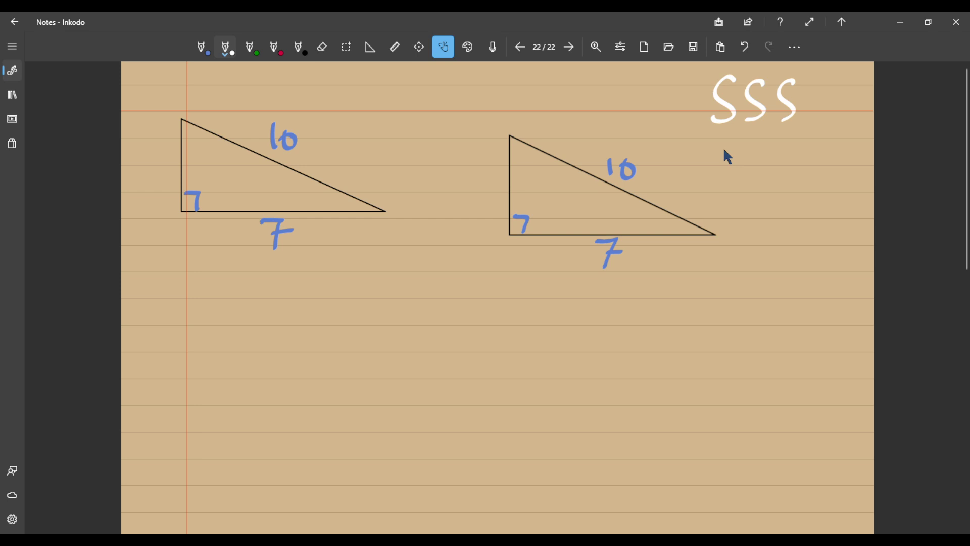
left_click(203, 49)
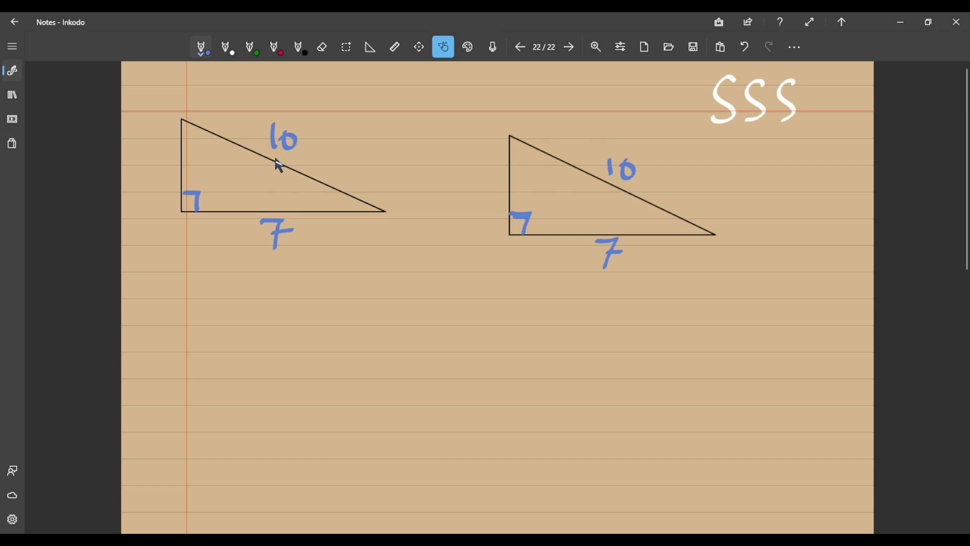
- Draw white double tick marks on both triangles' hypotenuses
left_click(226, 47)
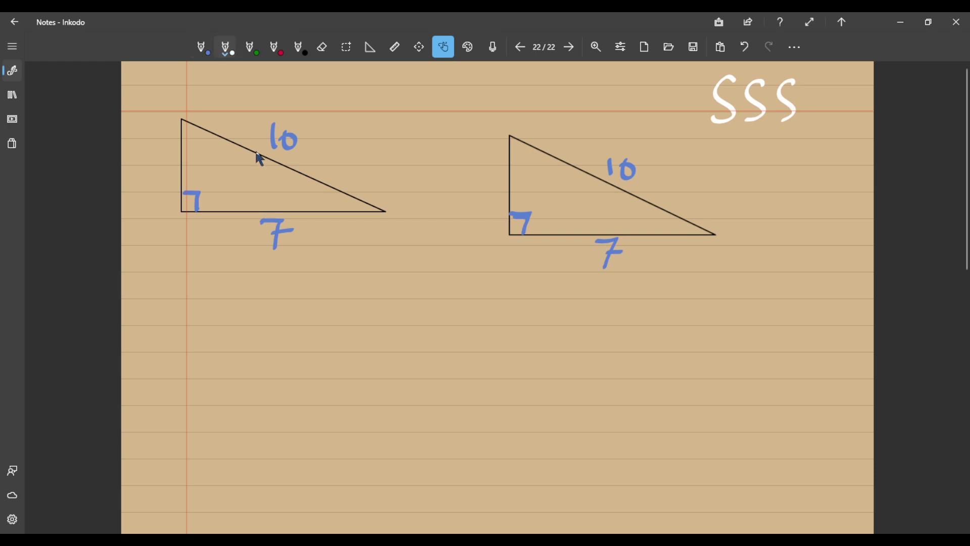
left_click_drag(259, 153, 260, 163)
left_click_drag(594, 161, 576, 187)
- Add green single ticks to both vertical sides and erase the numeric side labels
left_click(251, 48)
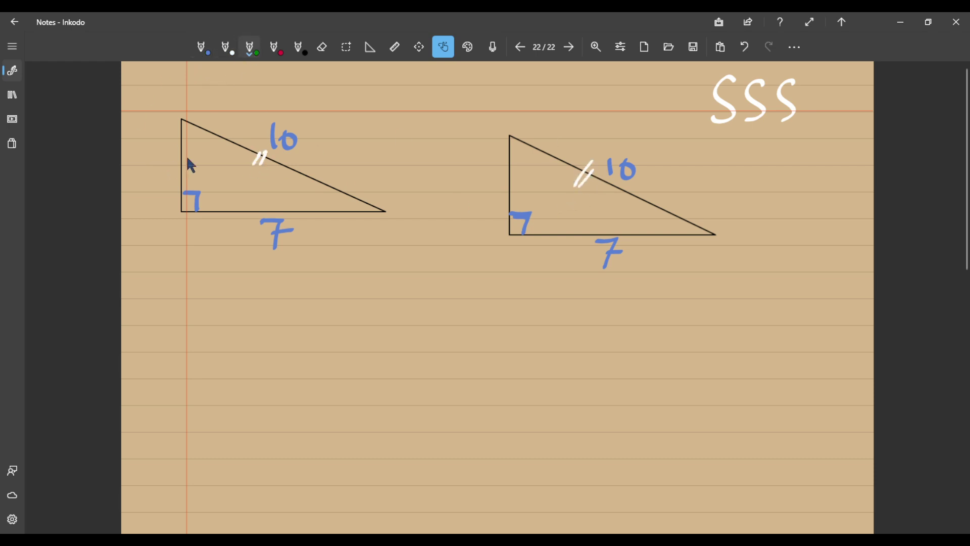
left_click_drag(193, 164, 173, 164)
left_click_drag(505, 181, 523, 181)
left_click(322, 47)
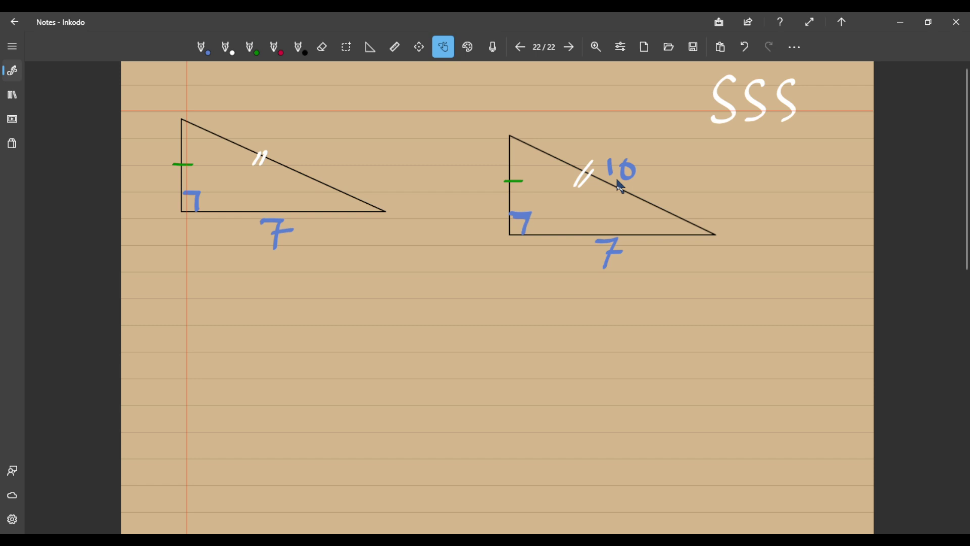
left_click_drag(611, 166, 631, 178)
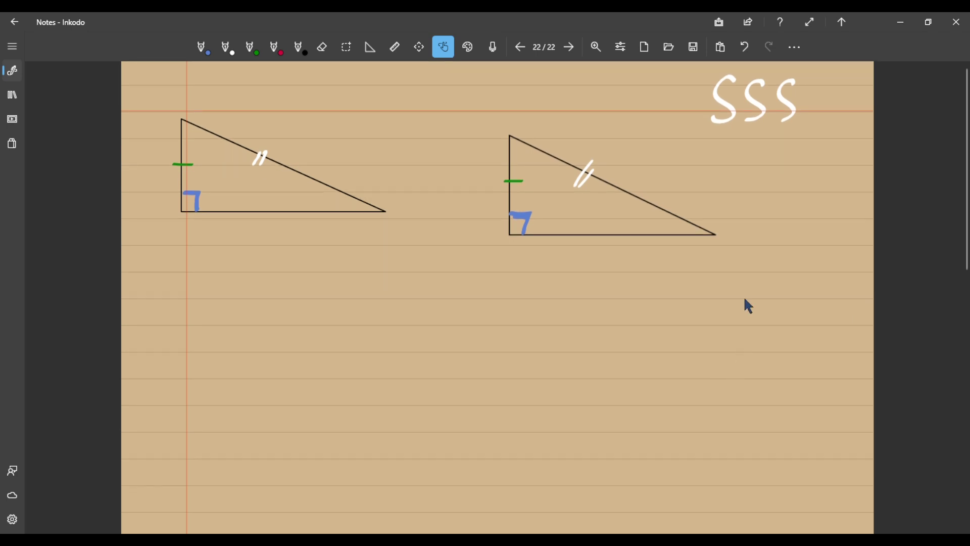
- Label the vertices A, B, C and P, Q, R in white ink
left_click(226, 47)
left_click_drag(145, 86, 171, 105)
mouse_move(179, 229)
left_mouse_down()
mouse_move(199, 258)
mouse_move(187, 270)
left_mouse_up()
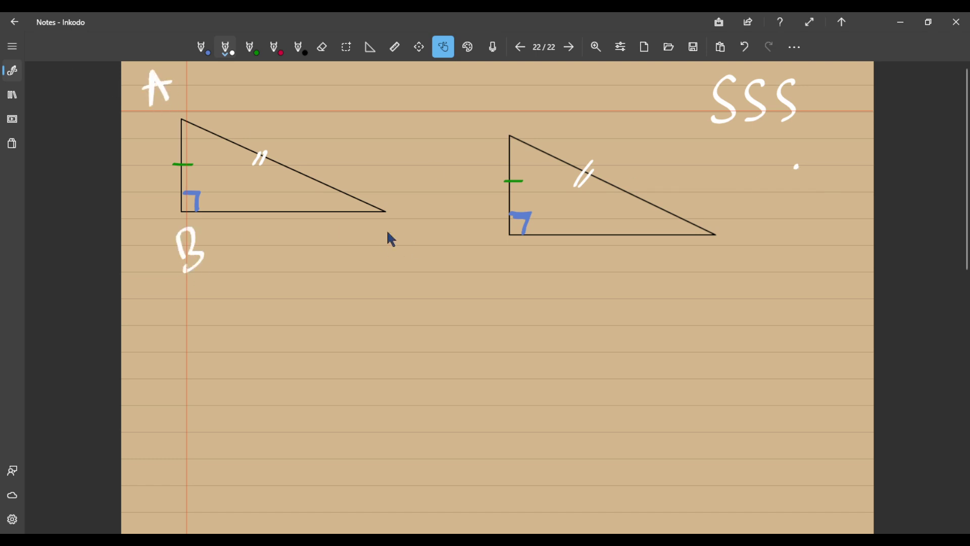
left_click_drag(397, 231, 399, 250)
left_click_drag(495, 86, 508, 106)
mouse_move(507, 241)
left_mouse_down()
mouse_move(491, 256)
mouse_move(508, 243)
left_mouse_up()
left_click_drag(502, 253, 523, 271)
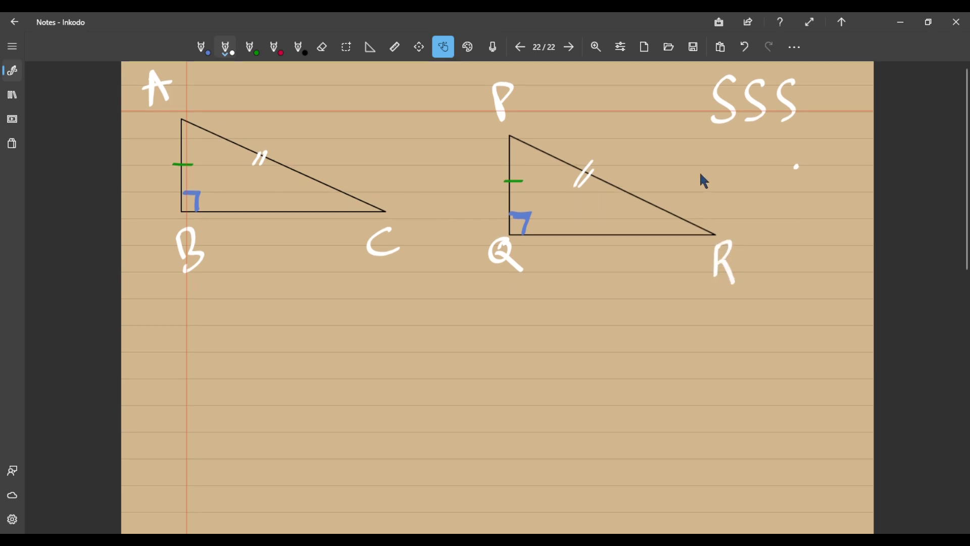
- Write ΔABC ≅ ΔPQR followed by ?? under the SSS heading
left_click_drag(697, 176, 709, 174)
left_click_drag(722, 167, 721, 183)
left_click_drag(713, 168, 783, 175)
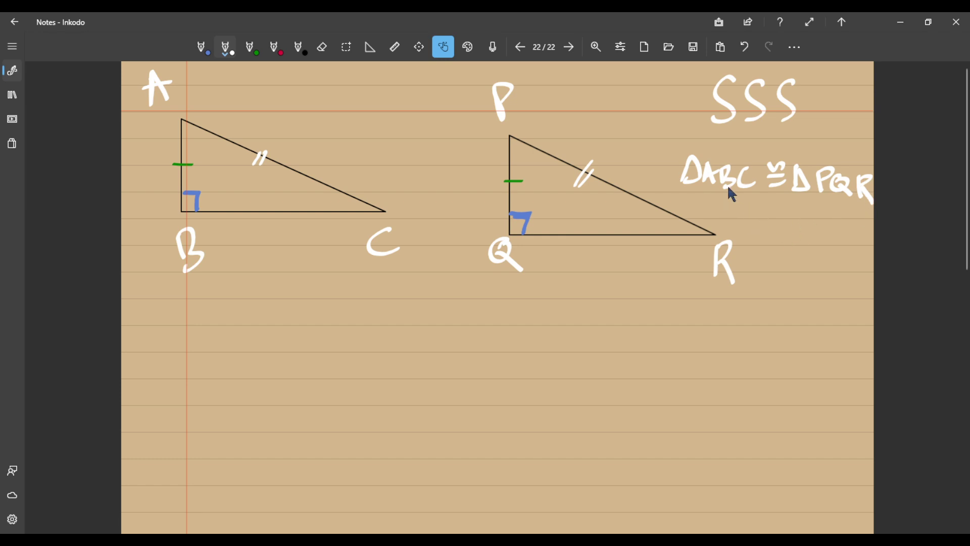
left_click_drag(796, 210, 805, 236)
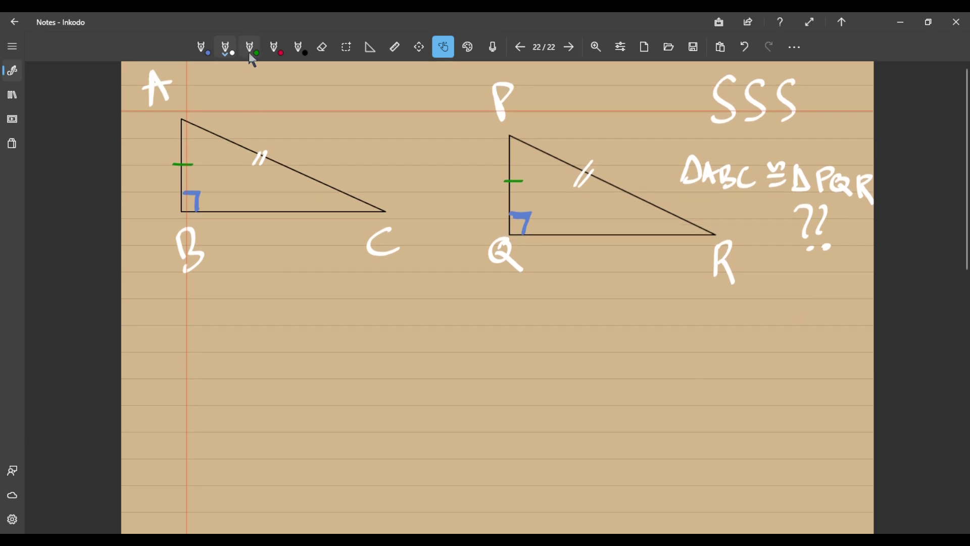
- Undo the stray x, then label both hypotenuses h and both vertical sides a in white
left_click(275, 48)
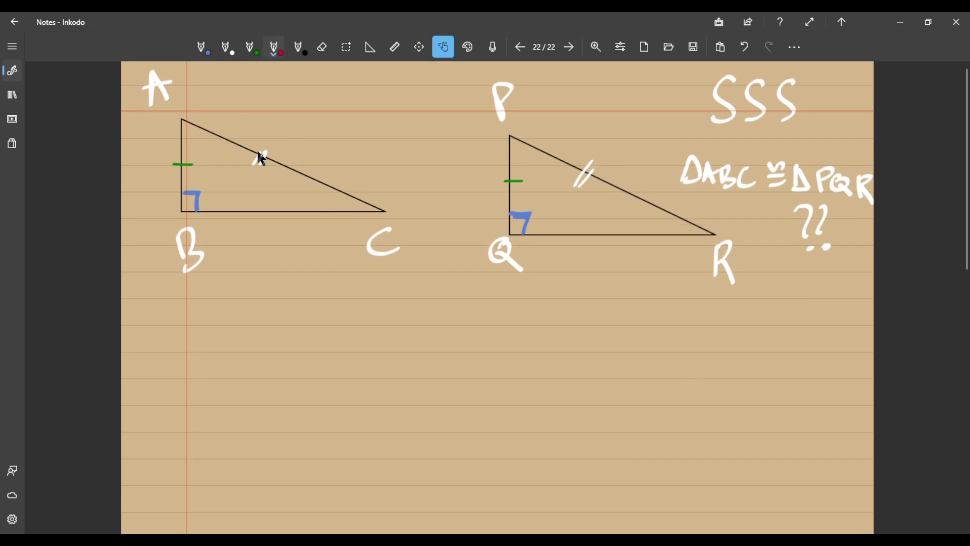
left_click(226, 48)
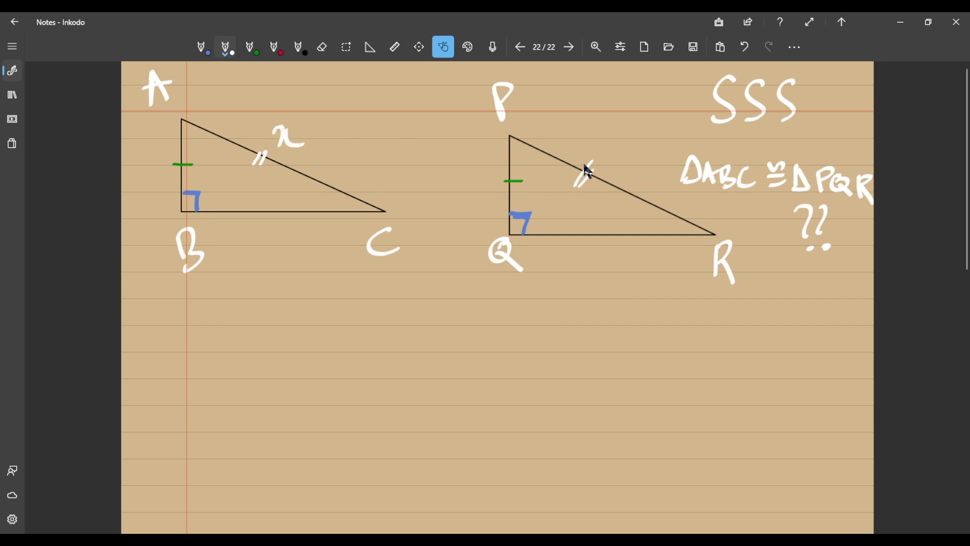
key("ctrl+z")
left_click_drag(287, 115, 300, 152)
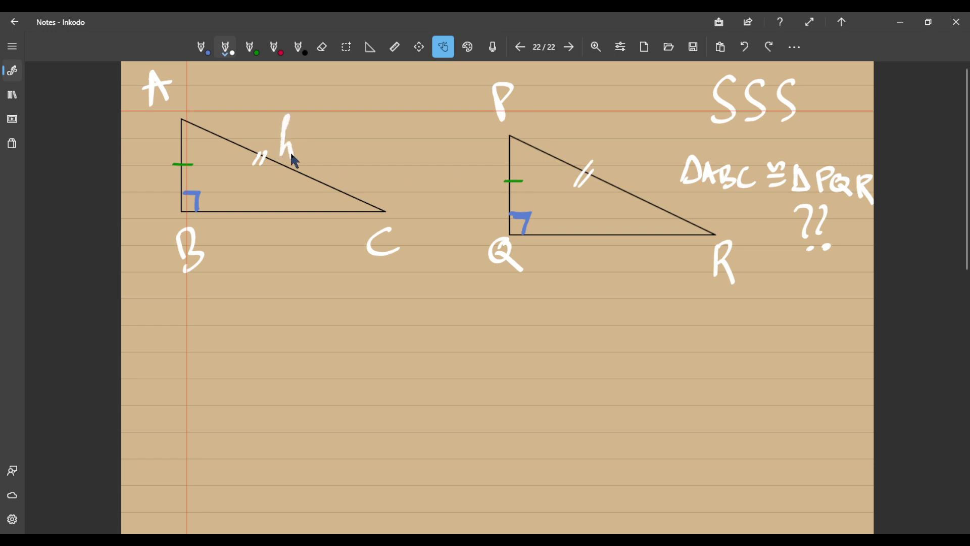
mouse_move(612, 126)
left_mouse_down()
mouse_move(602, 140)
mouse_move(624, 156)
left_mouse_up()
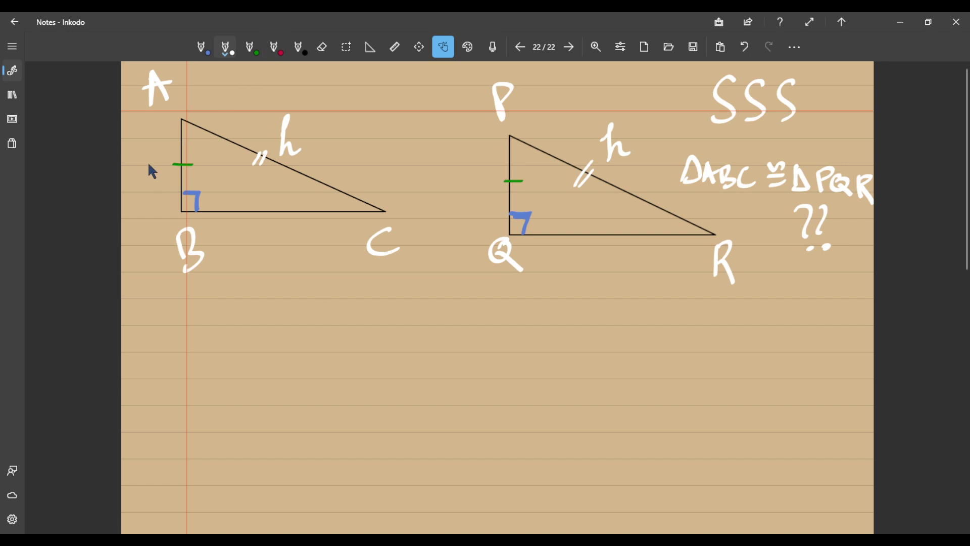
left_click_drag(158, 160, 162, 176)
left_click_drag(483, 180, 499, 192)
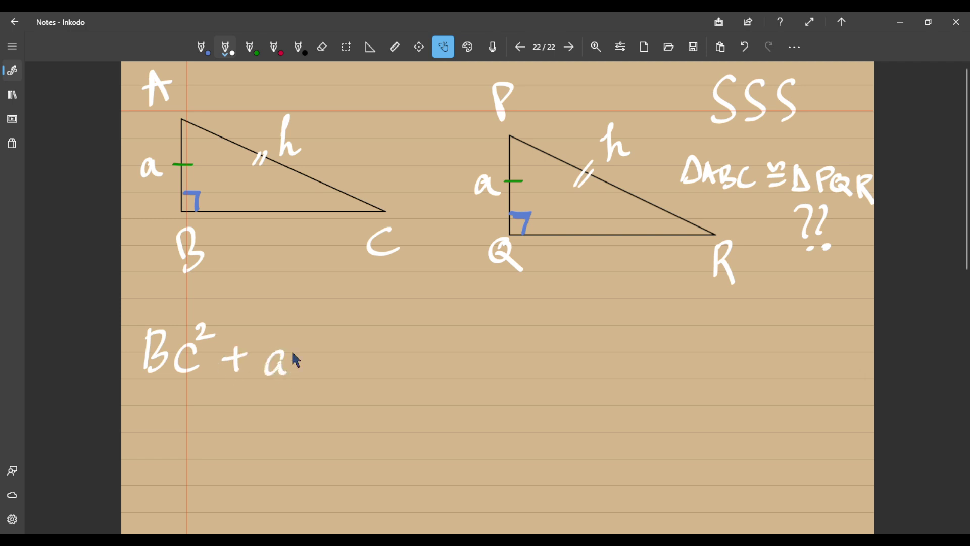
- Complete BC² + a² = h², write BC = √(h² − a²), and label side BC √(h² − a²)
left_click_drag(287, 332, 304, 344)
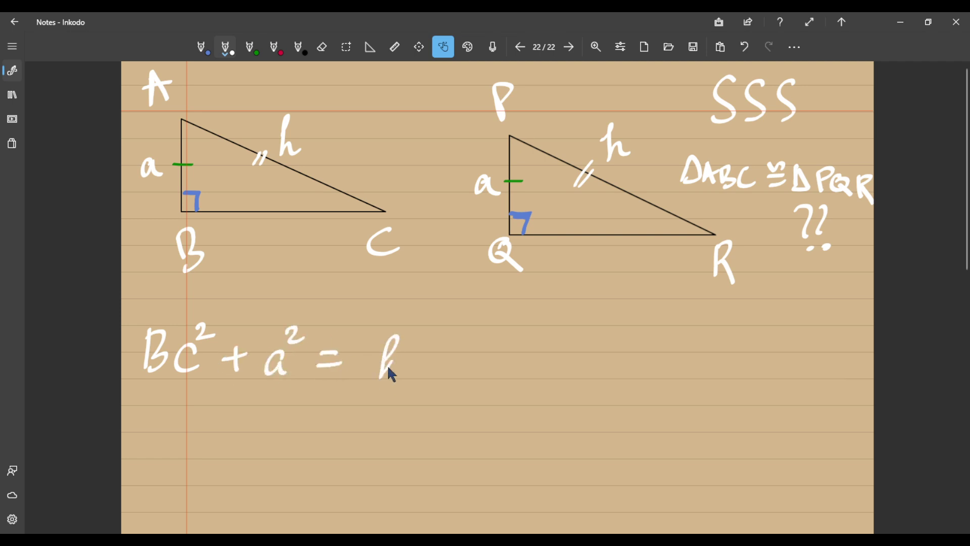
left_click_drag(407, 323, 425, 330)
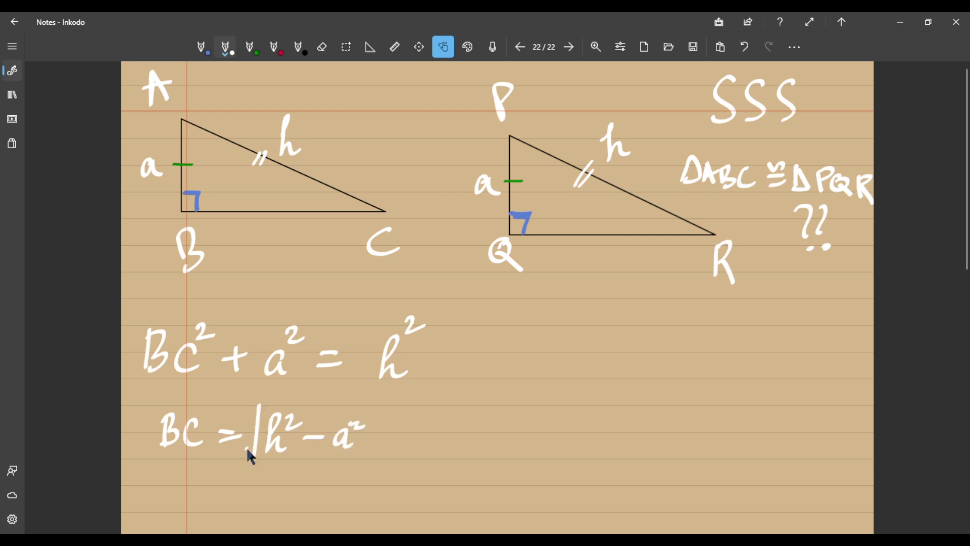
left_click_drag(284, 402, 388, 402)
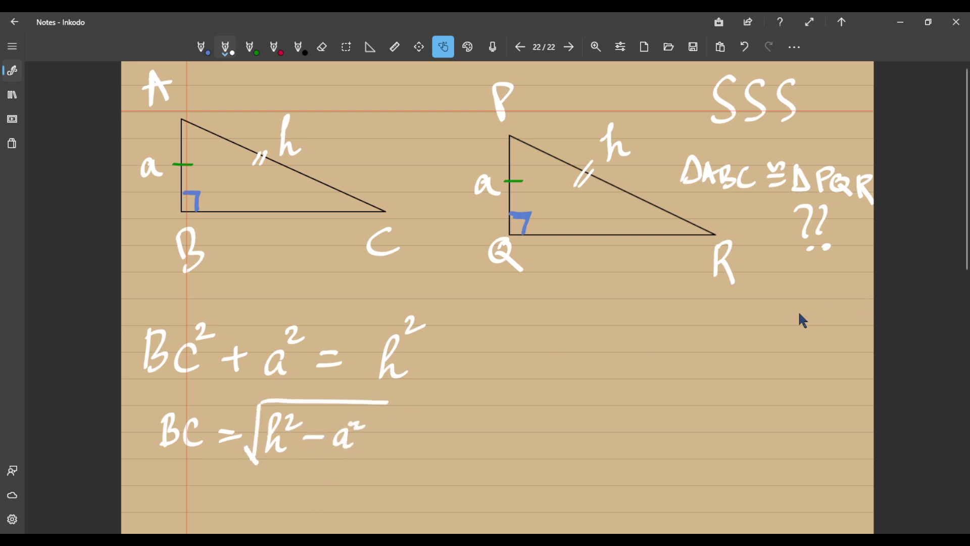
left_click_drag(256, 215, 311, 217)
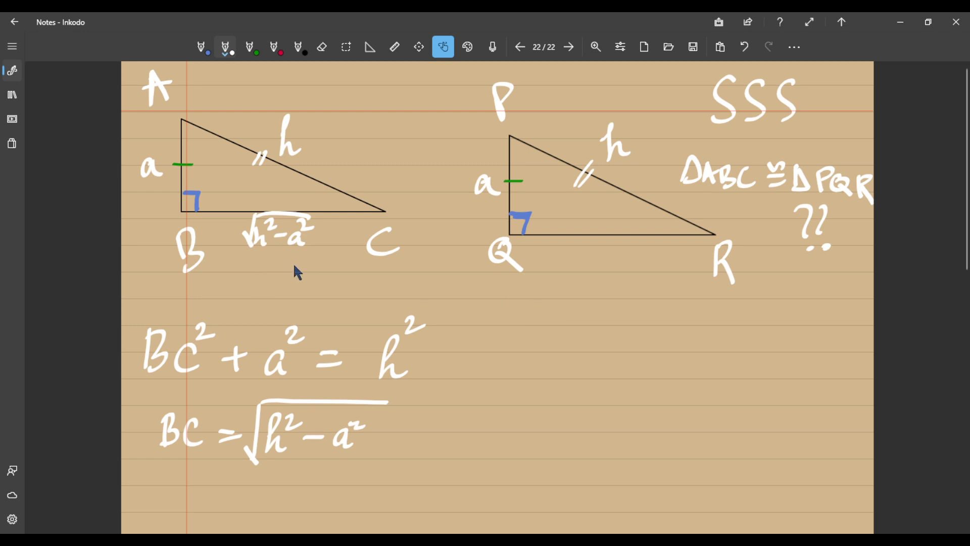
- Mark sides BC and QR with three red tick marks each
key("3")
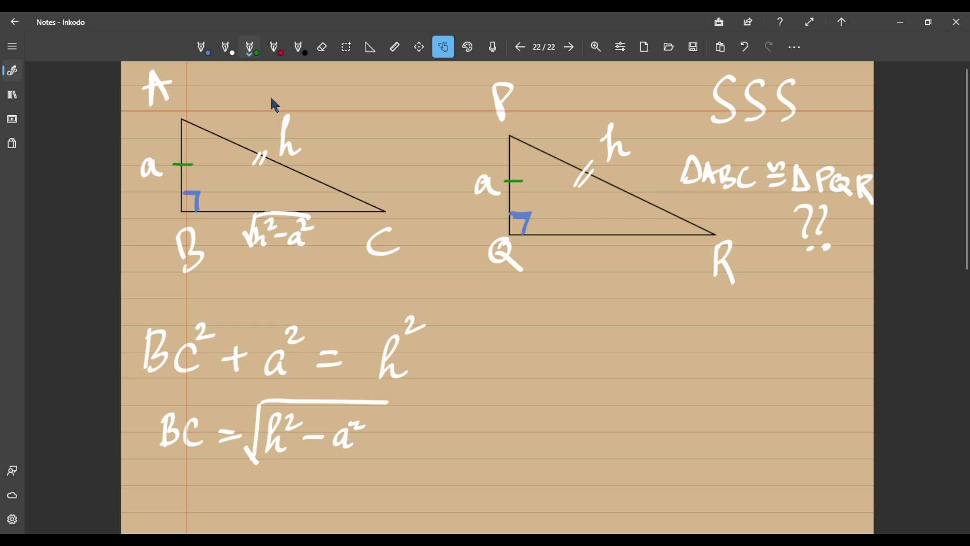
mouse_move(316, 206)
left_mouse_down()
mouse_move(317, 217)
mouse_move(329, 217)
left_mouse_up()
key("ctrl+z")
key("4")
left_click_drag(317, 205, 317, 217)
left_click_drag(322, 205, 329, 217)
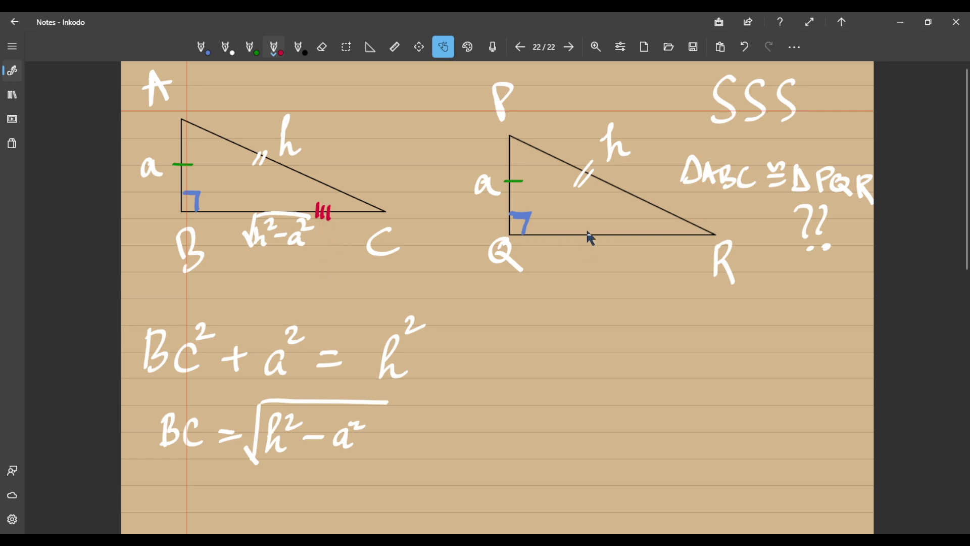
left_click_drag(537, 230, 545, 240)
left_click_drag(550, 230, 551, 240)
- Label QR √(h²−a²) in red and circle the SSS heading in black
mouse_move(552, 274)
left_mouse_down()
mouse_move(561, 255)
mouse_move(645, 239)
mouse_move(626, 267)
left_mouse_up()
left_click_drag(626, 247, 635, 252)
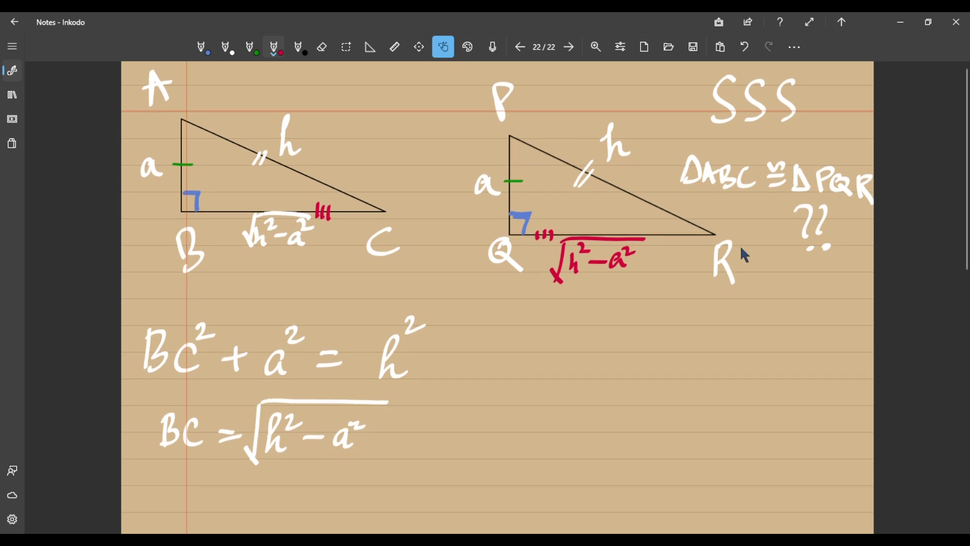
left_click(300, 47)
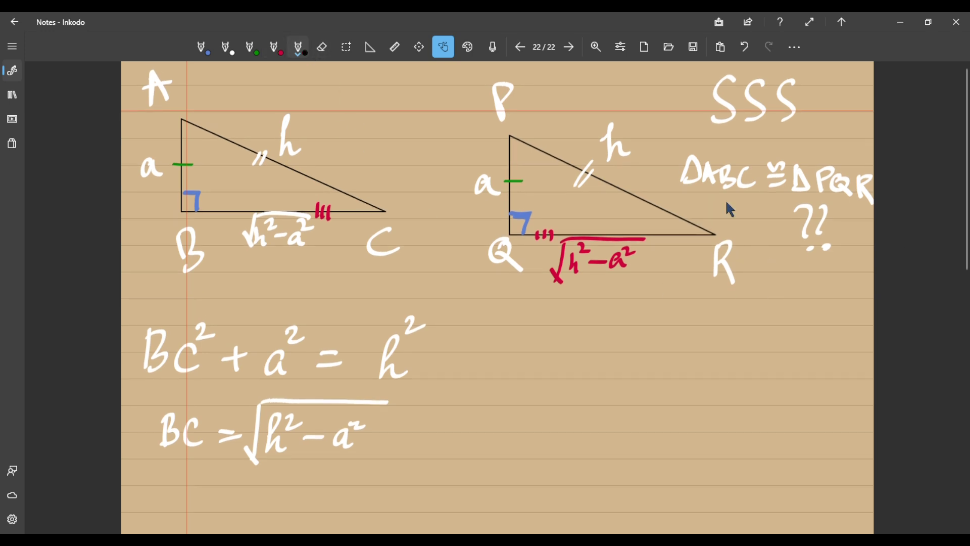
mouse_move(812, 77)
left_mouse_down()
mouse_move(840, 96)
mouse_move(816, 65)
left_mouse_up()
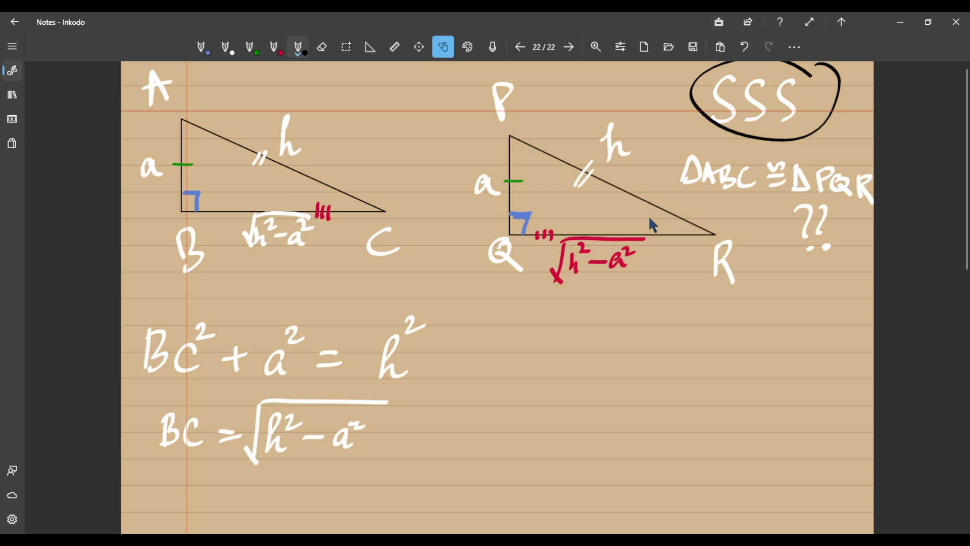
- Replace the ?? under the congruence statement with a green tick
left_click(325, 55)
left_click_drag(801, 216, 831, 231)
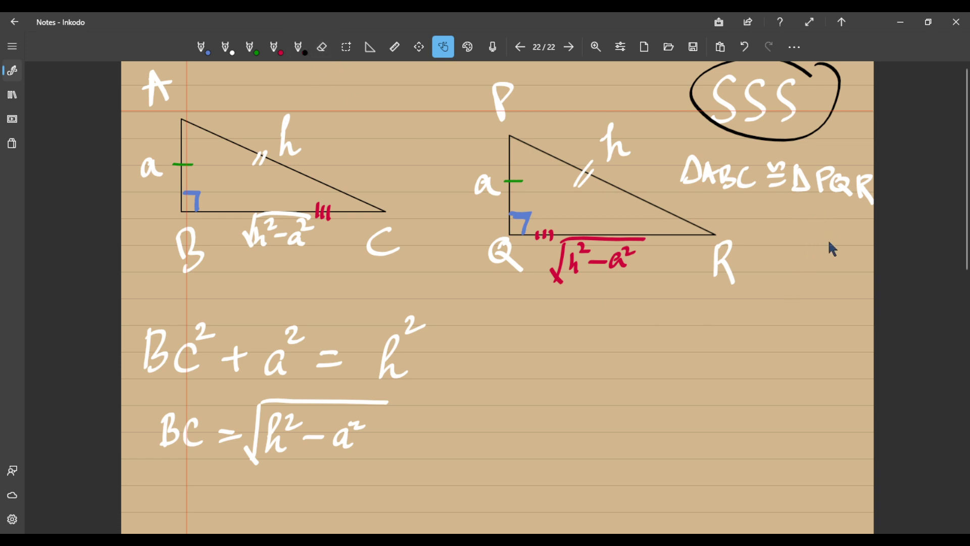
left_click(251, 47)
mouse_move(764, 208)
left_mouse_down()
mouse_move(763, 240)
mouse_move(824, 203)
left_mouse_up()
left_click_drag(769, 248, 841, 214)
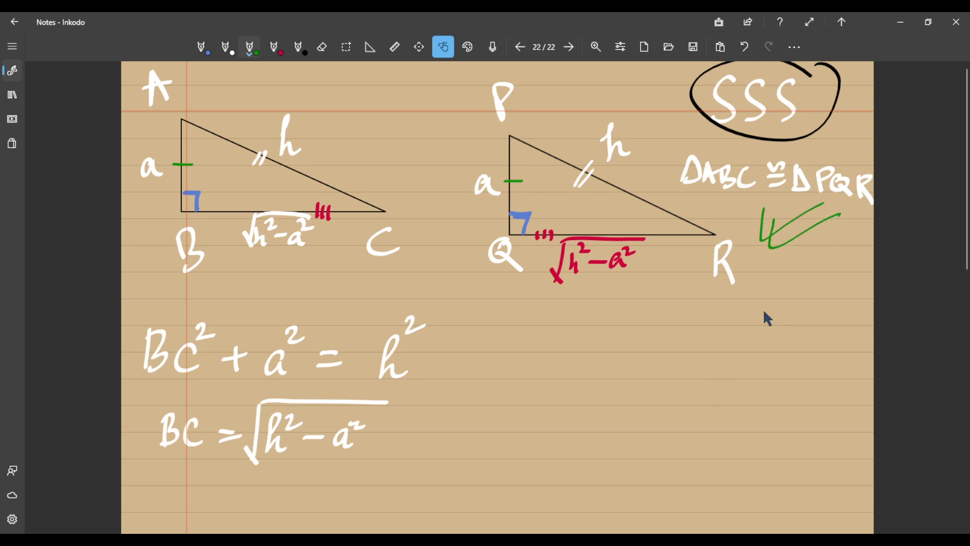
- Write RHS and a circled SSS in green below the triangles
scroll(929, 202, "down", 3)
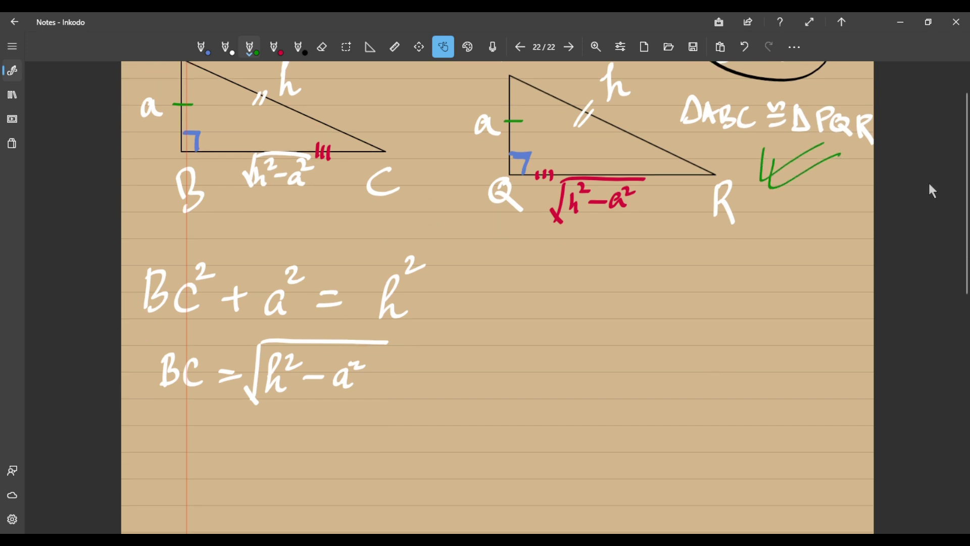
scroll(932, 229, "down", 2)
mouse_move(500, 155)
left_mouse_down()
mouse_move(509, 197)
mouse_move(521, 199)
left_mouse_up()
mouse_move(522, 178)
left_mouse_down()
mouse_move(547, 175)
mouse_move(550, 200)
left_mouse_up()
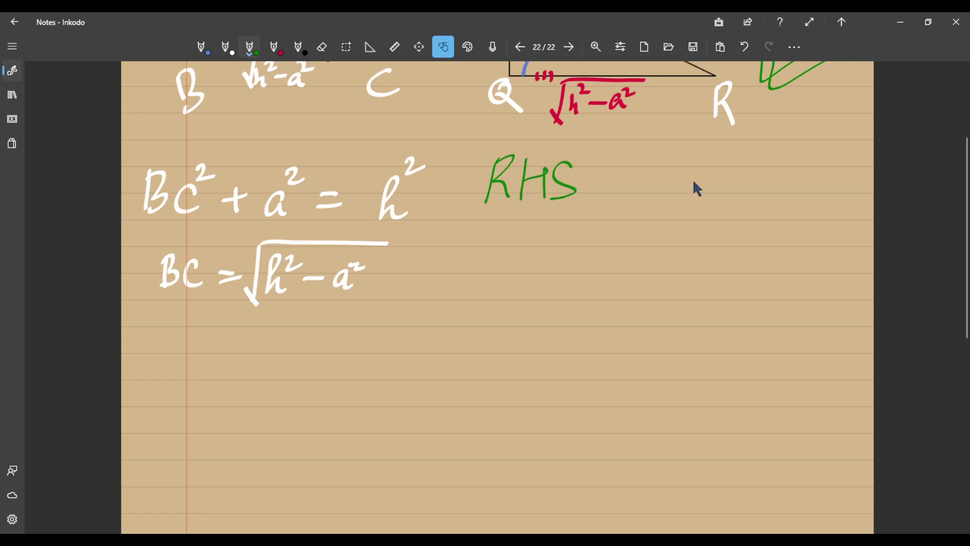
left_click_drag(713, 146, 683, 200)
left_click_drag(753, 149, 729, 201)
left_click_drag(796, 149, 767, 210)
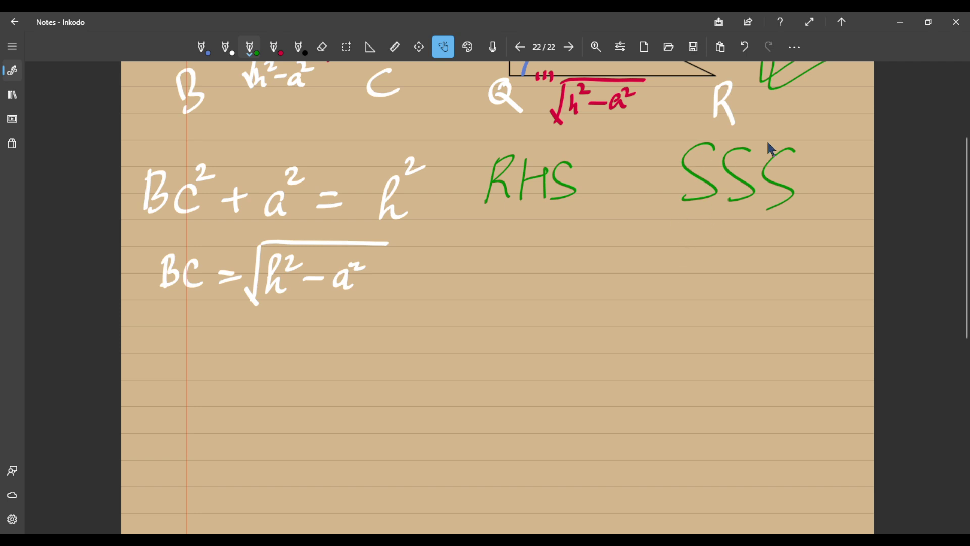
mouse_move(780, 129)
left_mouse_down()
mouse_move(671, 205)
mouse_move(780, 129)
left_mouse_up()
scroll(904, 217, "up", 3)
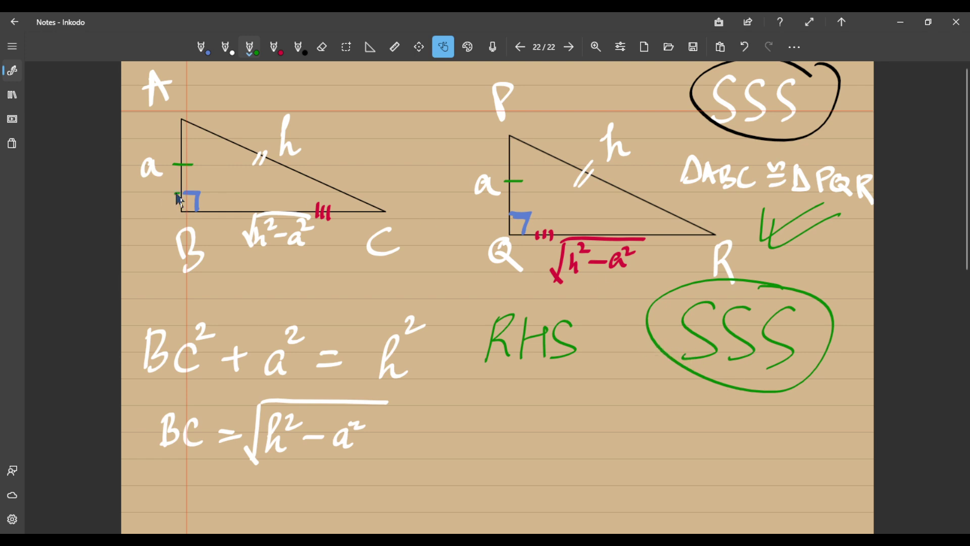
- Re-mark the right angles at B and Q in green, underline RHS, and arrow it to SSS
left_click_drag(176, 193, 199, 216)
mouse_move(504, 216)
left_mouse_down()
mouse_move(531, 217)
mouse_move(529, 246)
left_mouse_up()
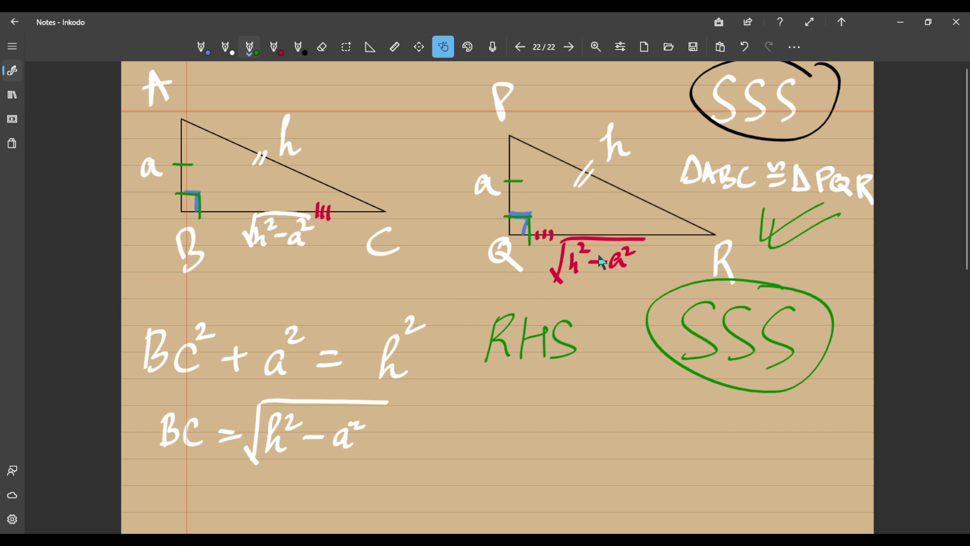
left_click_drag(481, 392, 539, 374)
left_click_drag(583, 338, 639, 331)
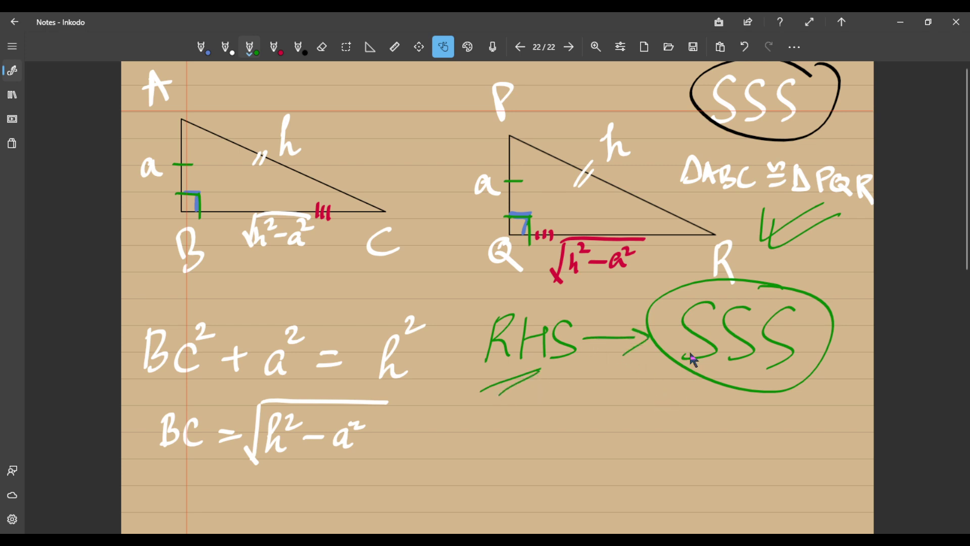
scroll(901, 221, "down", 5)
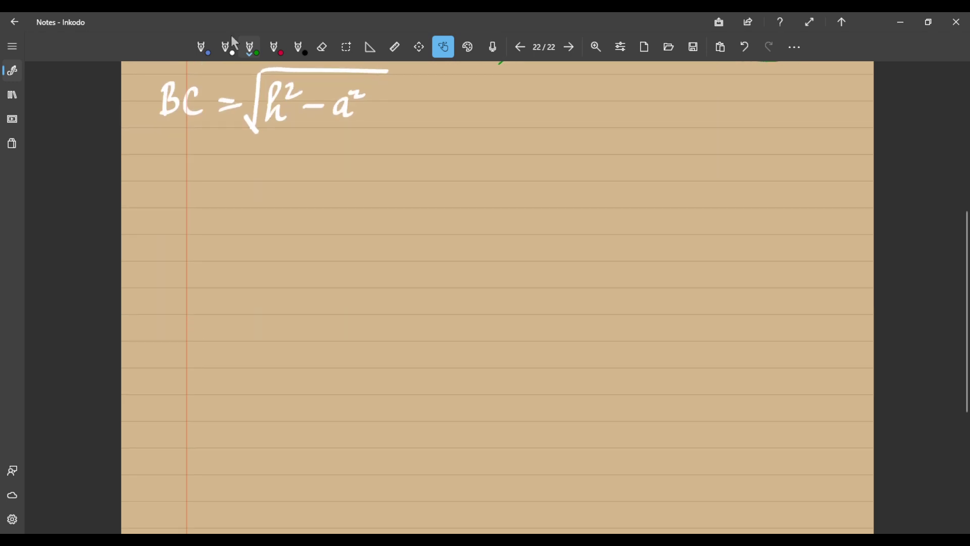
- In white, list SAS, AAS, ASA, SAA on blank space, circle the AAS/ASA/SAA group, and add SSS
left_click(227, 48)
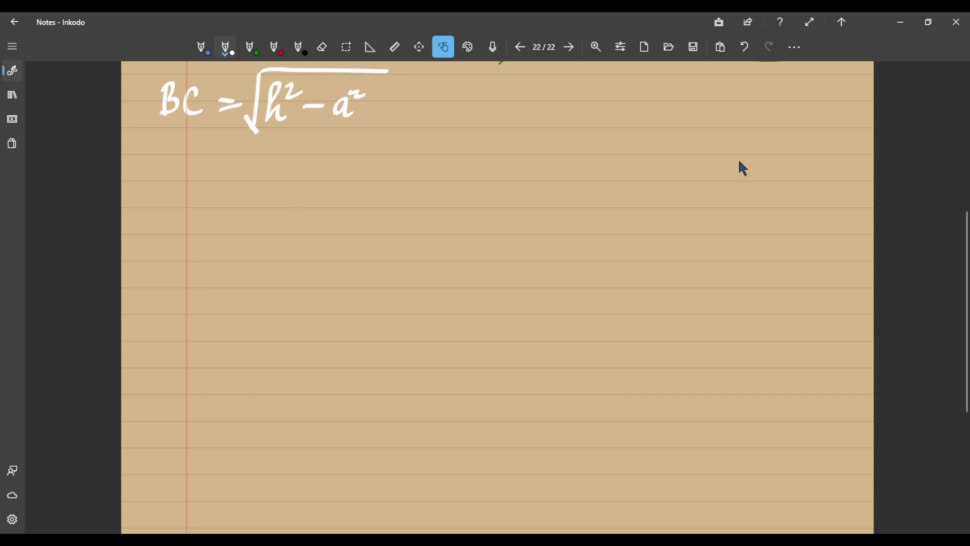
scroll(738, 167, "up", 7)
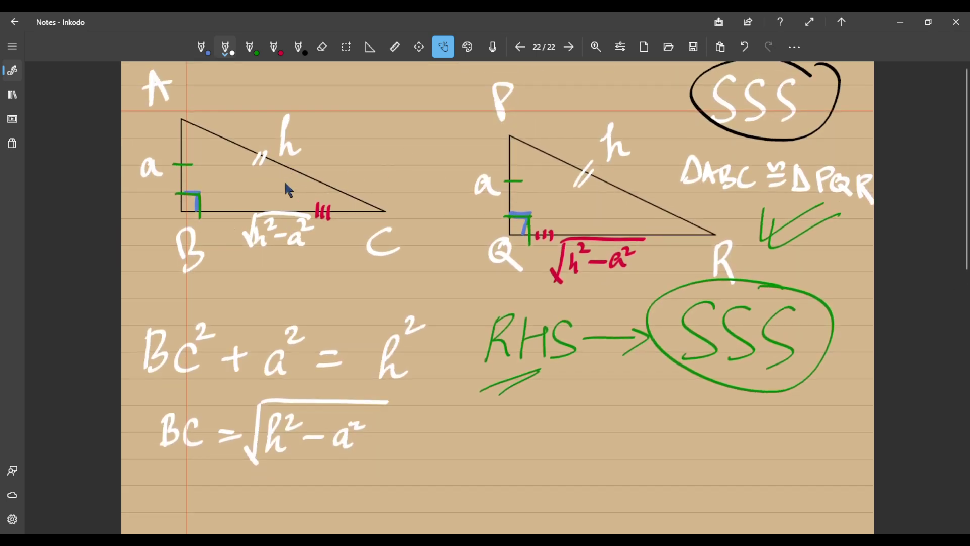
scroll(927, 309, "down", 10)
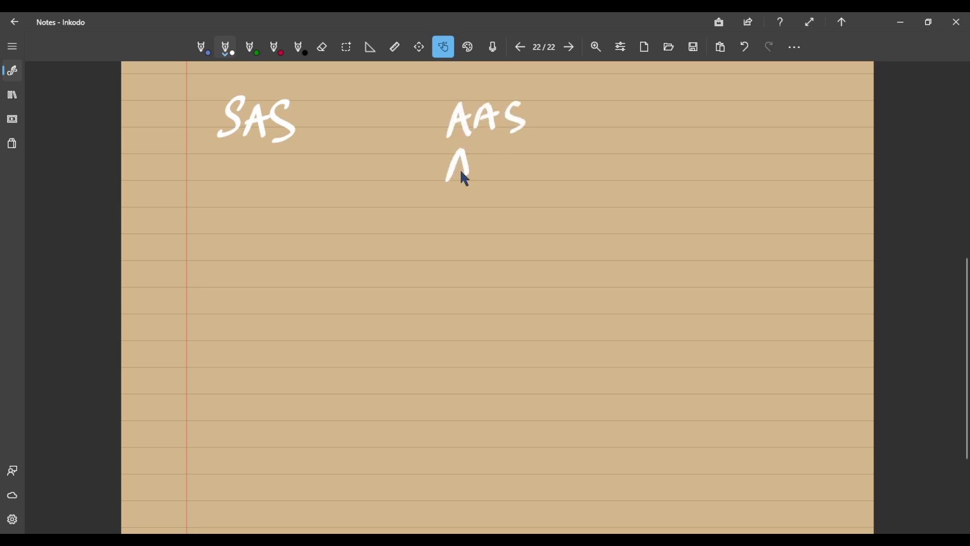
left_click_drag(464, 190, 460, 223)
left_click_drag(488, 193, 484, 216)
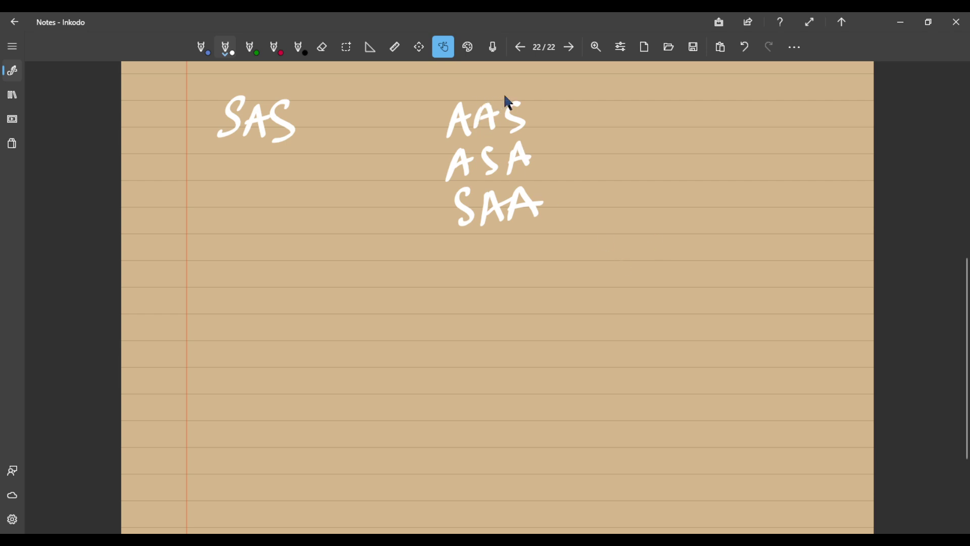
mouse_move(483, 70)
left_mouse_down()
mouse_move(417, 216)
mouse_move(455, 86)
left_mouse_up()
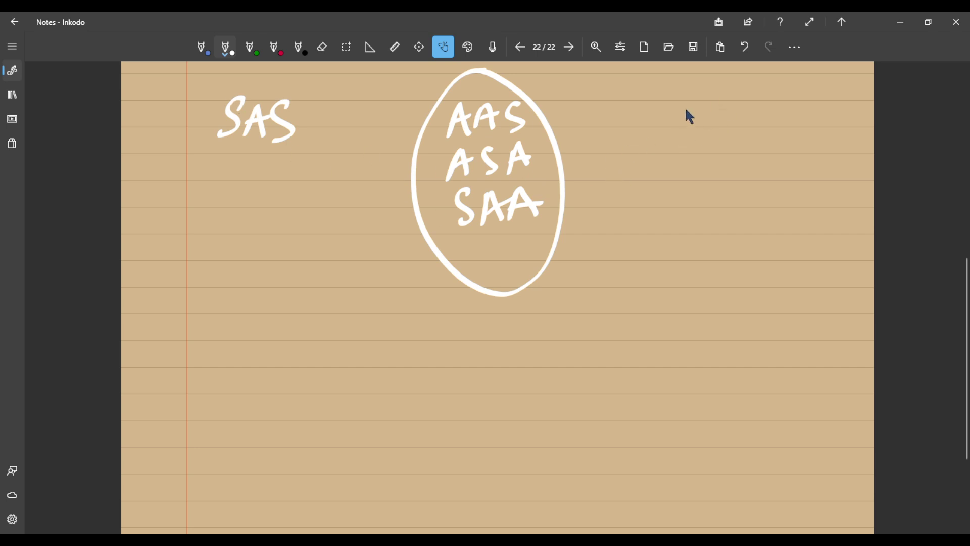
left_click_drag(777, 103, 754, 150)
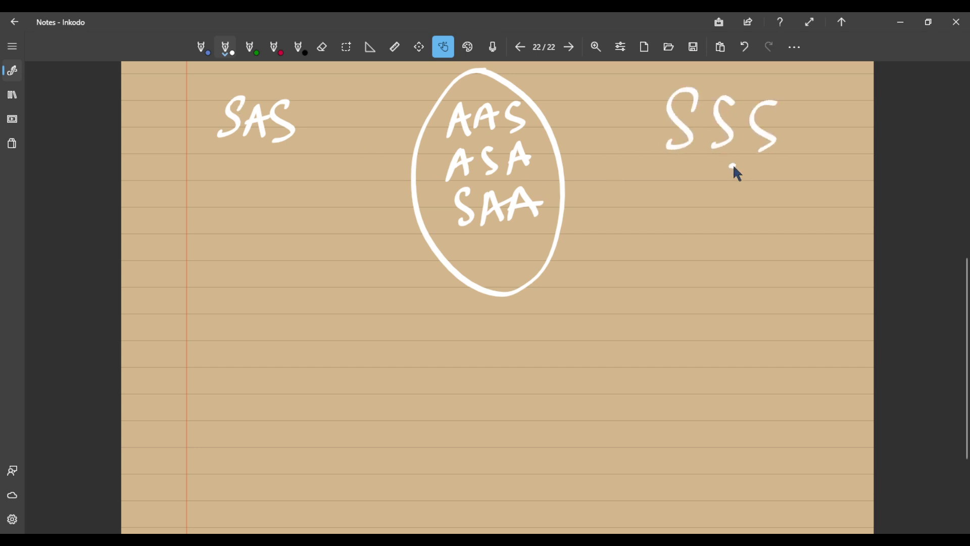